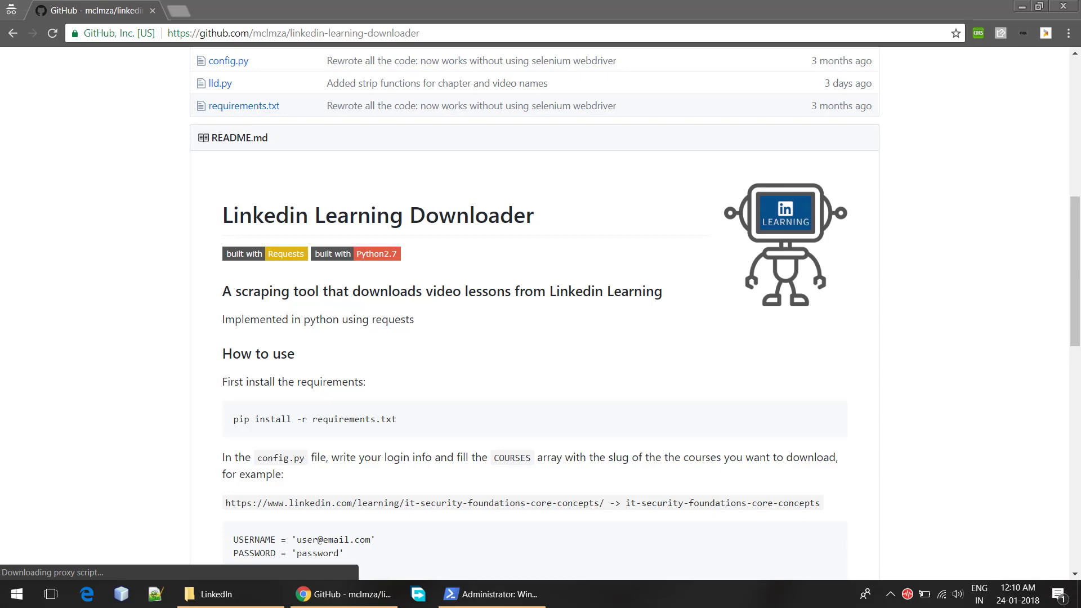
scroll(143, 131, "up", 4)
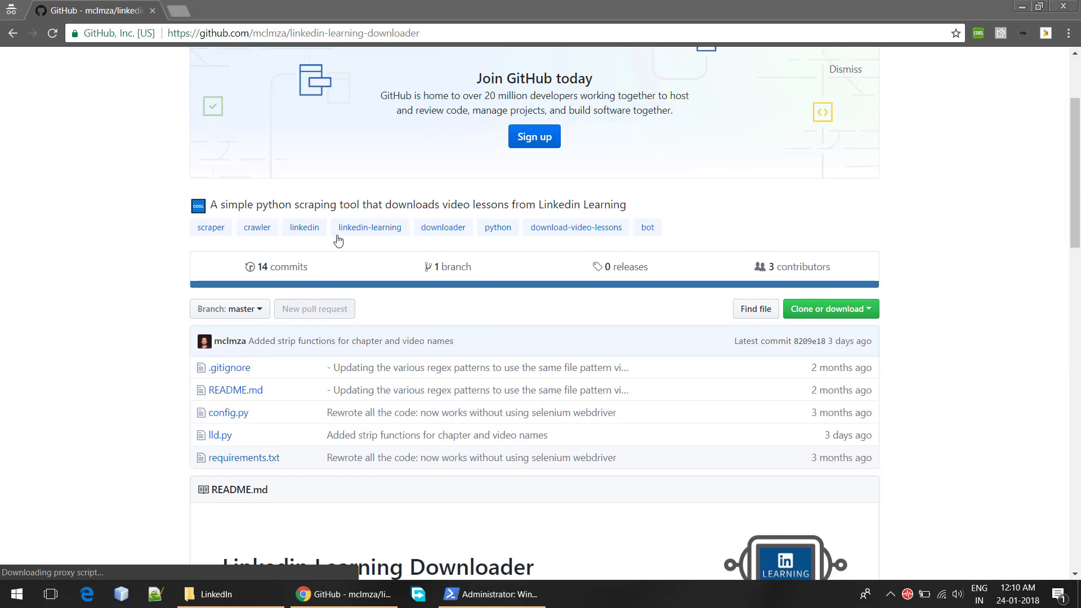
Download the repository ZIP, move its five files into D:\Process\LinkedIn, and select the README's pip install line.
left_click(869, 309)
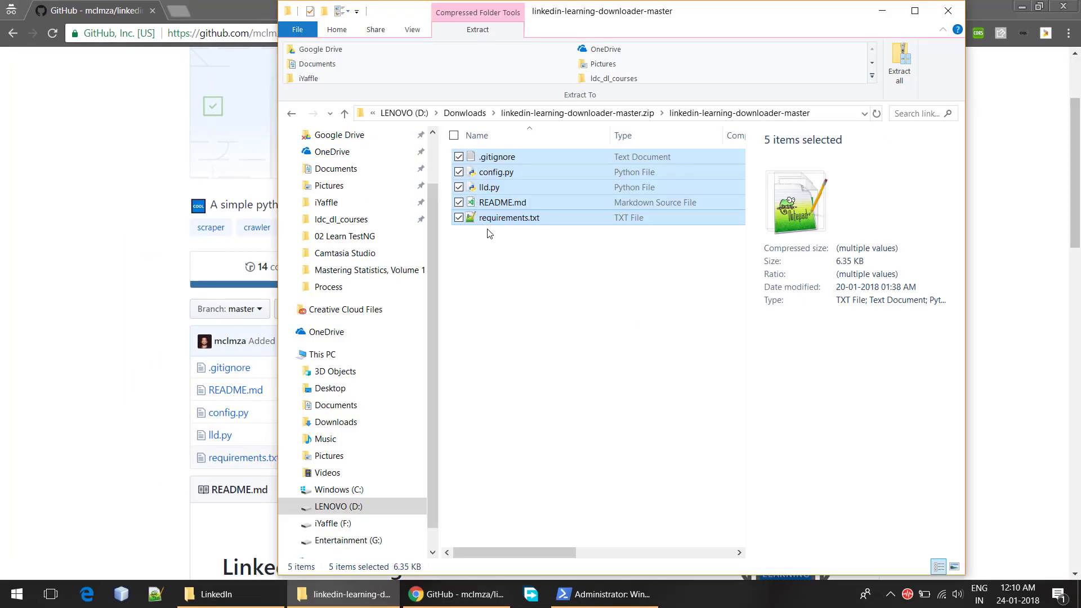
mouse_move(499, 218)
left_mouse_down()
mouse_move(252, 601)
mouse_move(279, 228)
left_mouse_up()
left_click(269, 297)
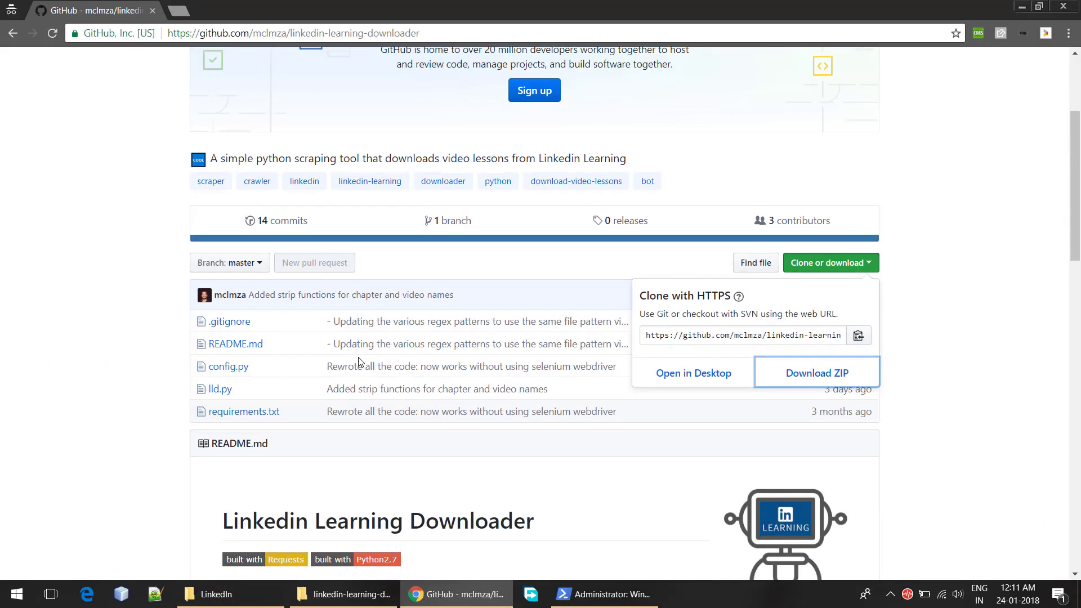
scroll(359, 364, "down", 5)
scroll(358, 364, "down", 1)
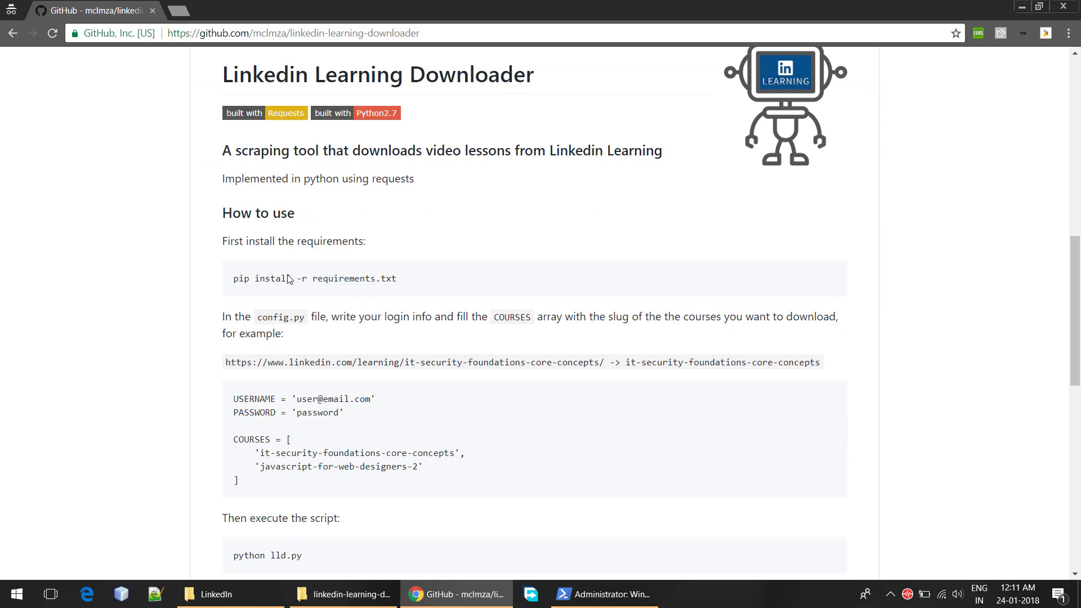
left_click_drag(396, 279, 233, 289)
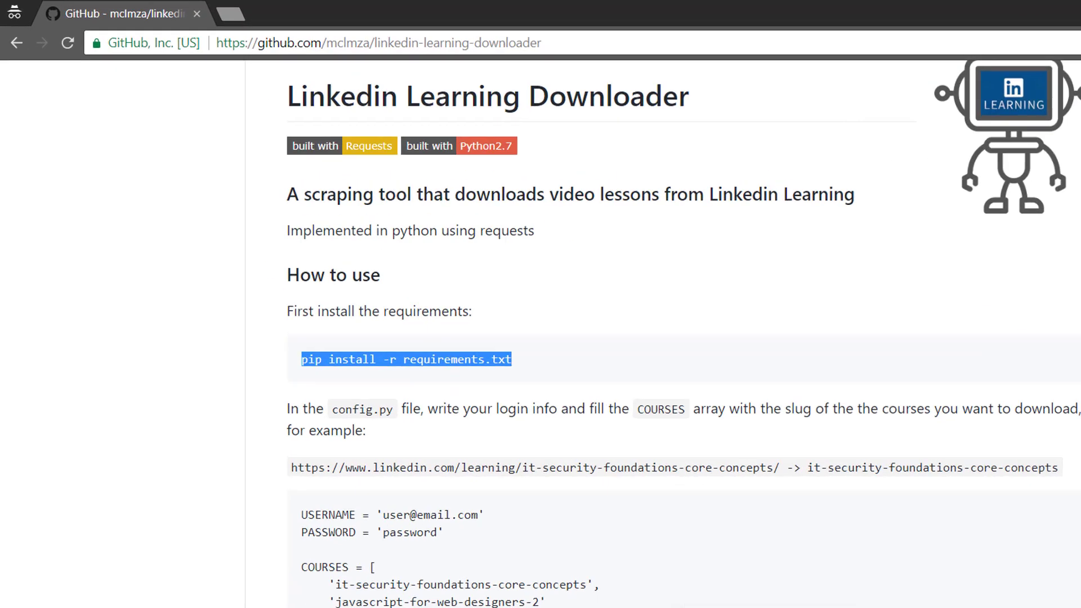
Run 'pip install -r requirements.txt'; requests and beautifulsoup4 are already satisfied.
type("pip install -r requirements.txt")
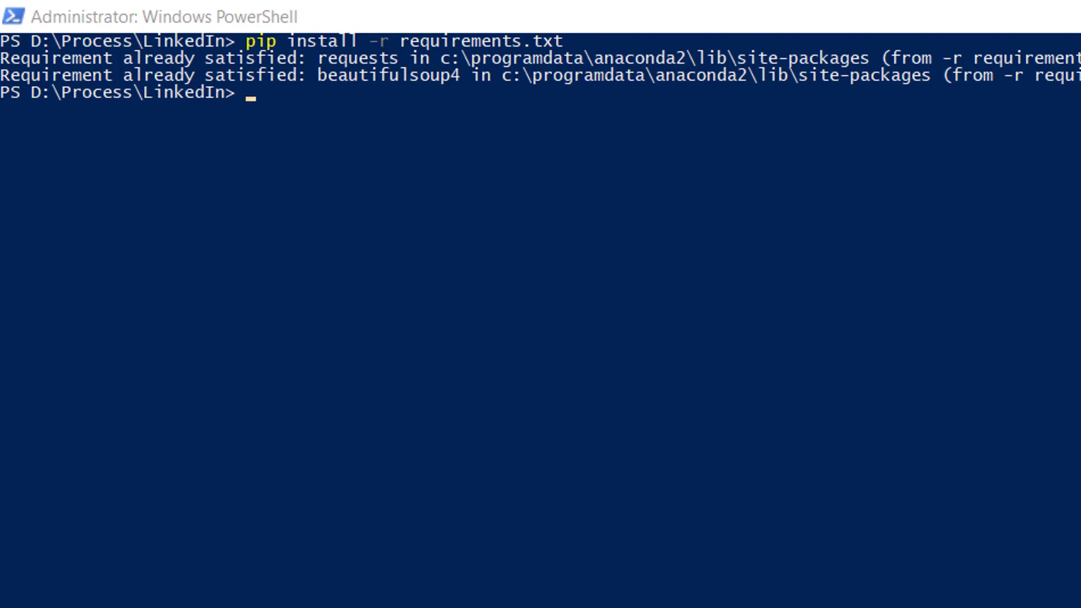
key("alt+Tab")
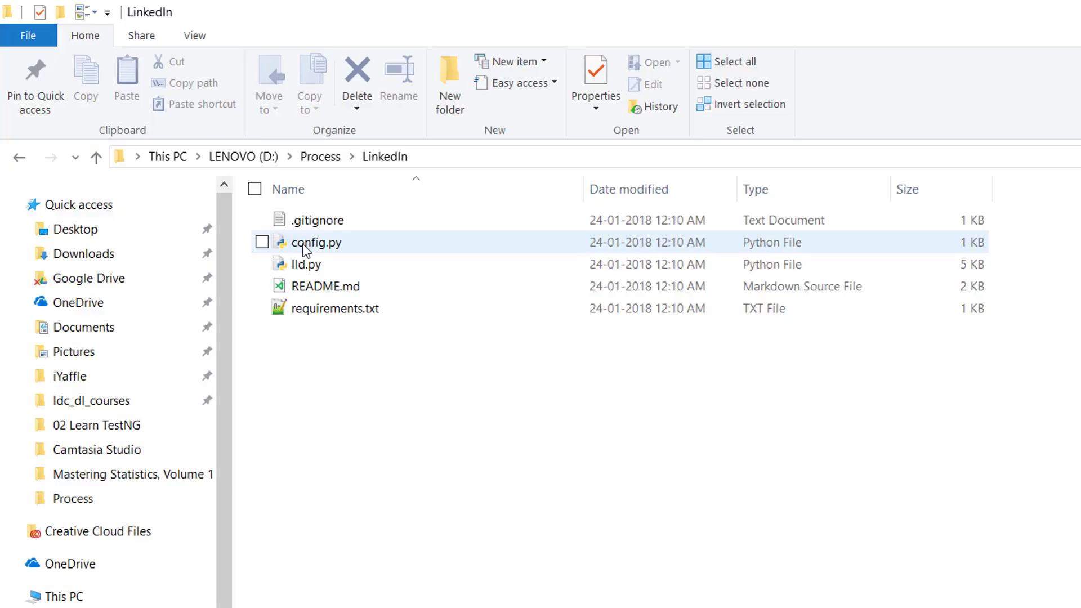
Open config.py in Notepad++ and go to the PASSWORD line.
left_click(305, 248)
right_click(306, 248)
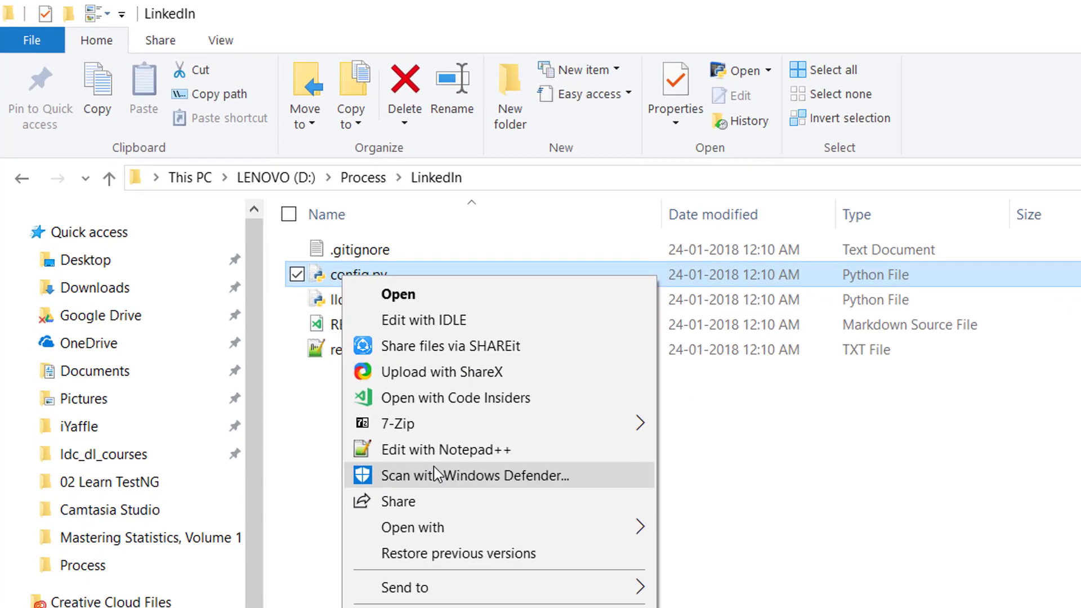
left_click(423, 447)
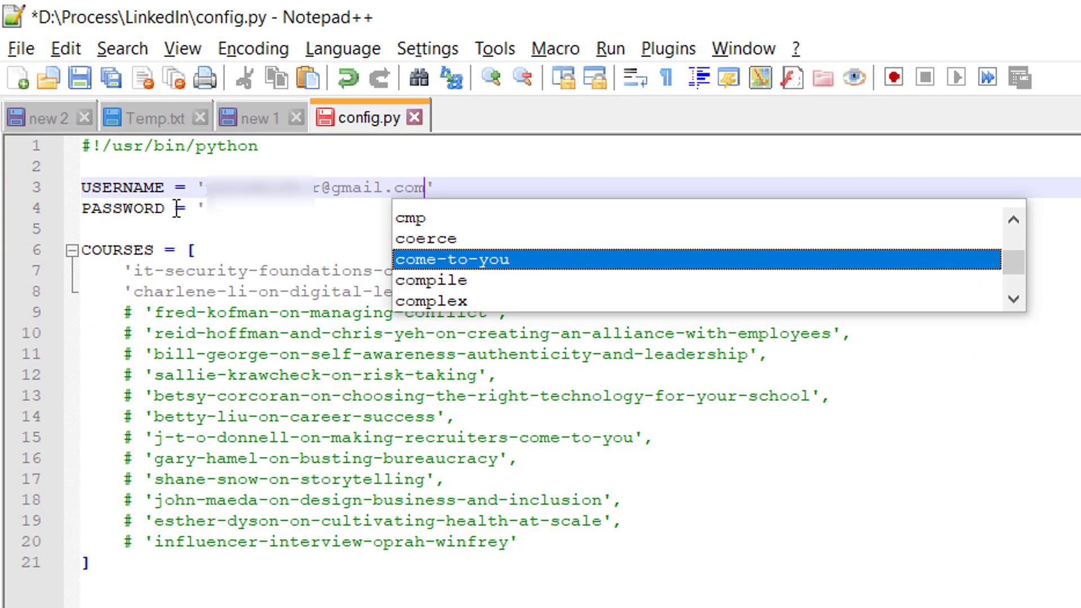
left_click(207, 209)
type("********")
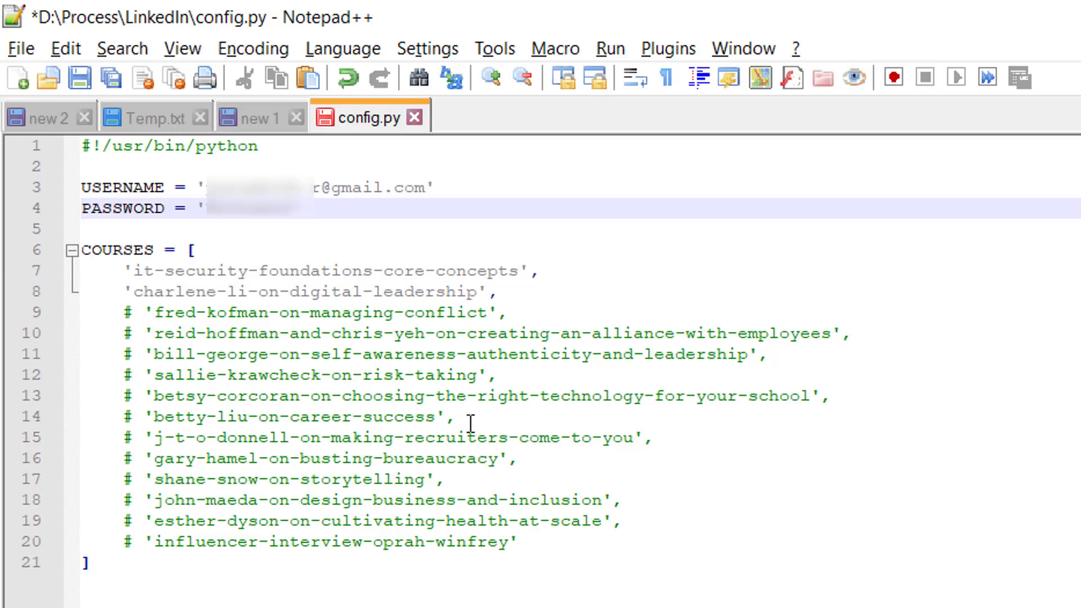
Delete the commented-out courses and replace the course entries with the three copied slugs.
left_click_drag(524, 543, 124, 313)
key("Delete")
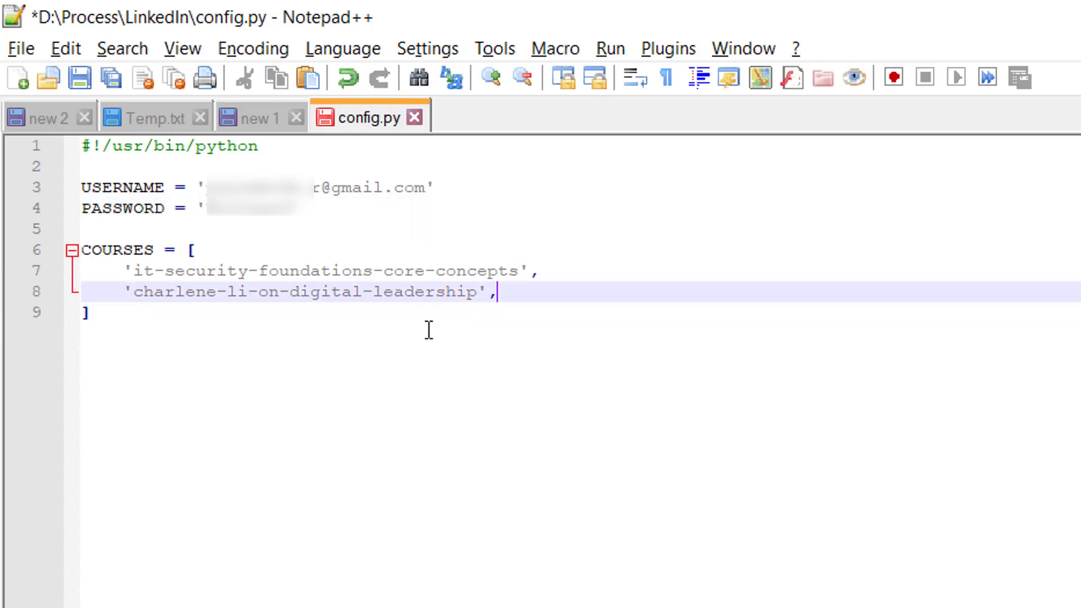
left_click_drag(500, 292, 77, 270)
type("wordpress-rest-api wordpress-rest-api-authentication wordpress-rest-api-building-an-interactive-web-app")
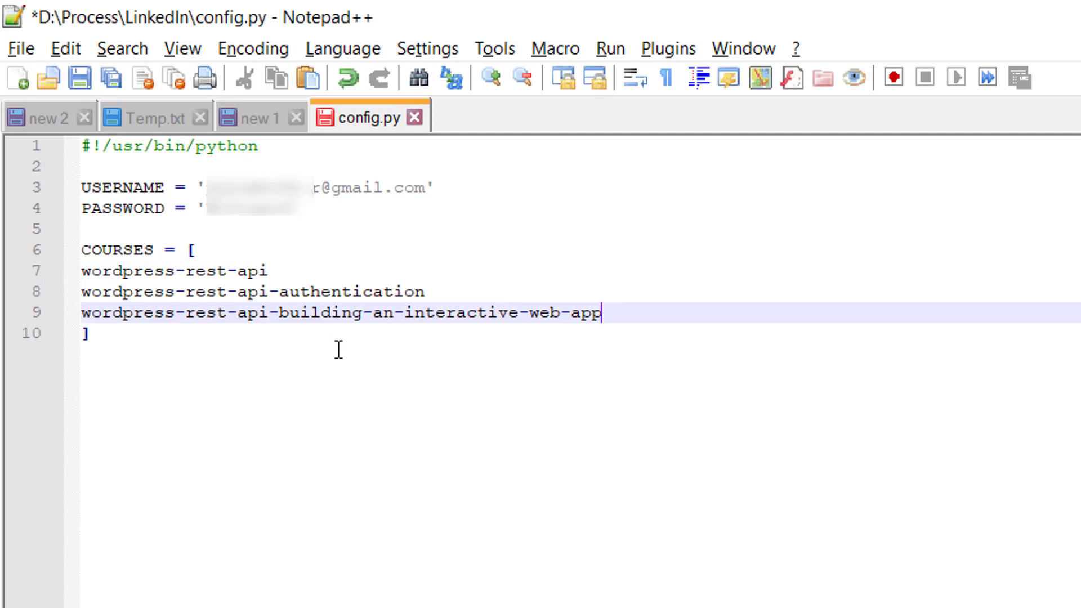
Wrap the three wordpress-rest-api slugs on lines 7-9 in quotes with commas.
left_click(137, 272)
key("Home")
type("'")
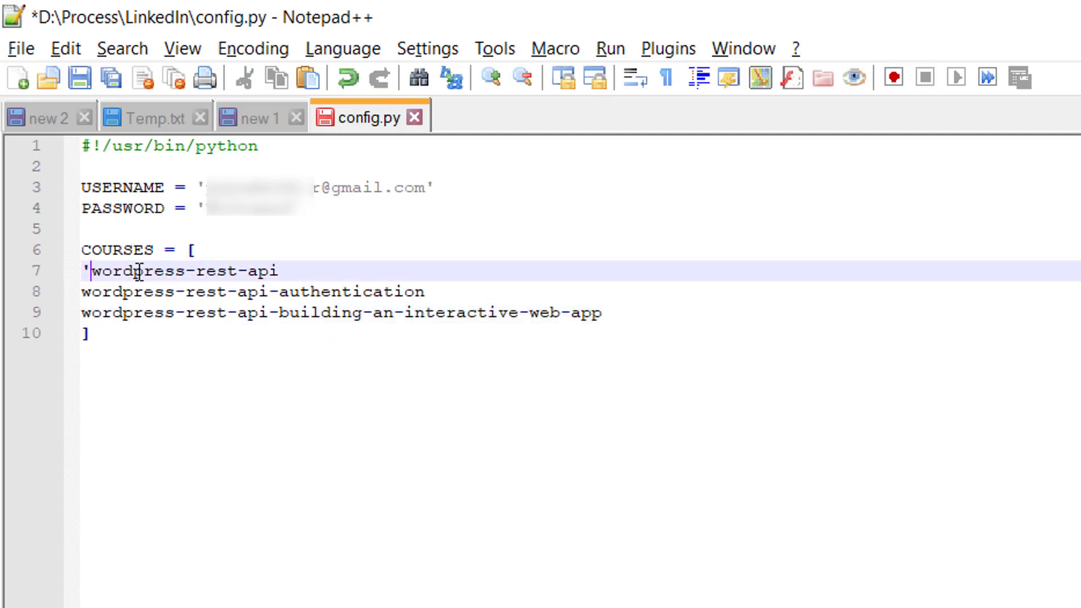
key("End")
type("',")
key("Down")
key("Home")
type("'")
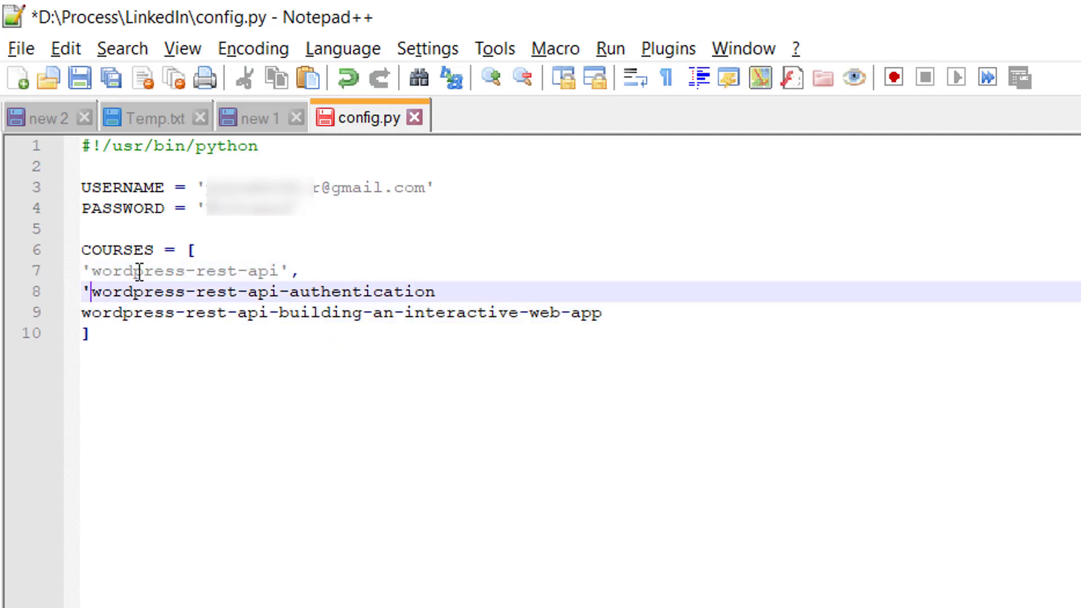
key("End")
type("',")
key("Down")
key("Home")
type("'")
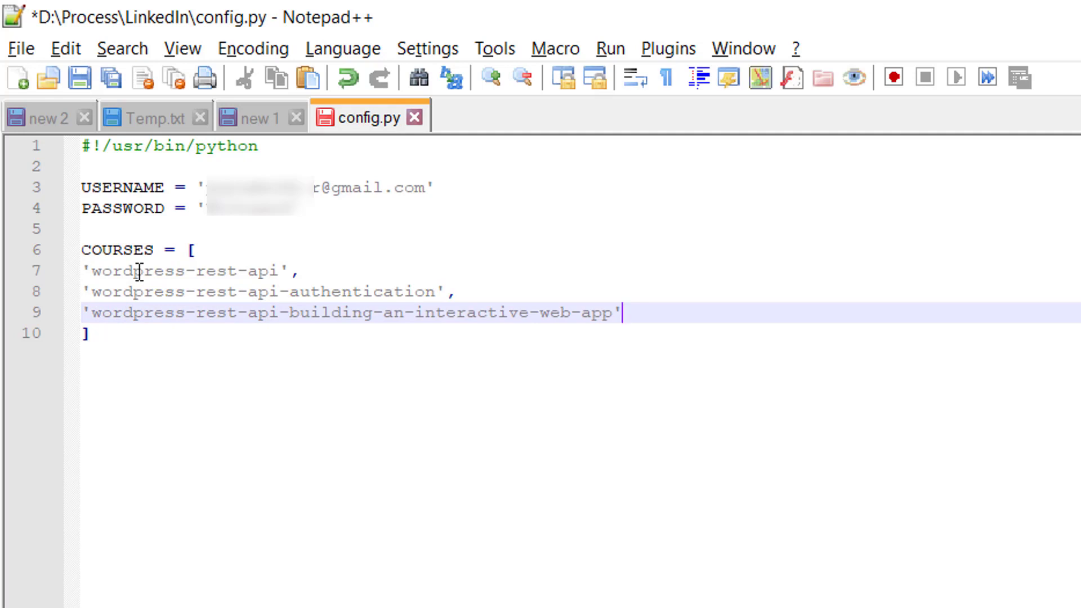
left_click_drag(279, 271, 95, 273)
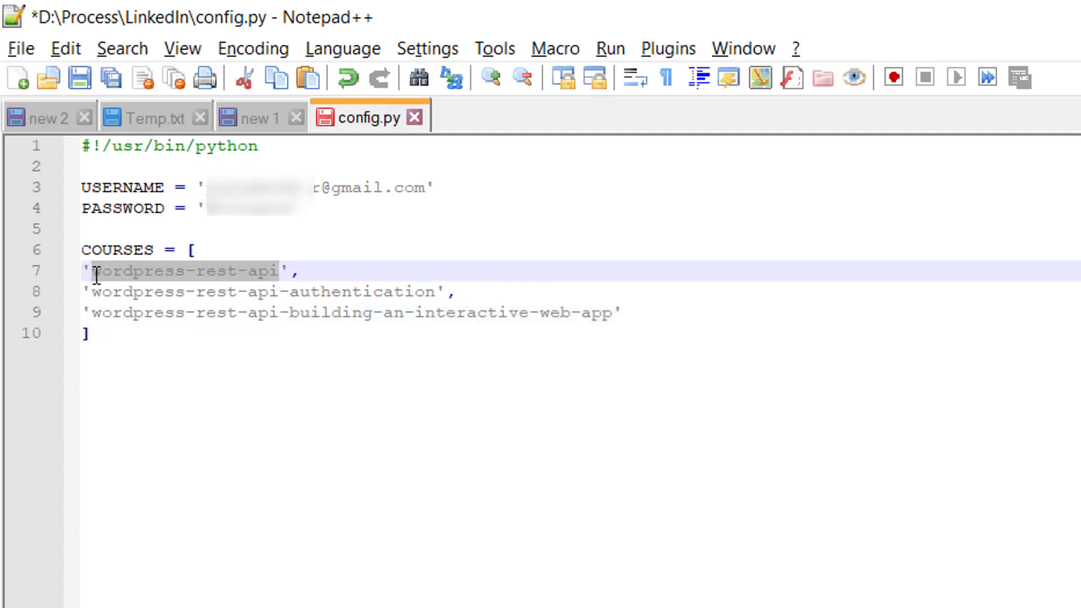
Select the wordpress-rest-api slug in the course page URL in Chrome.
key("alt+Tab")
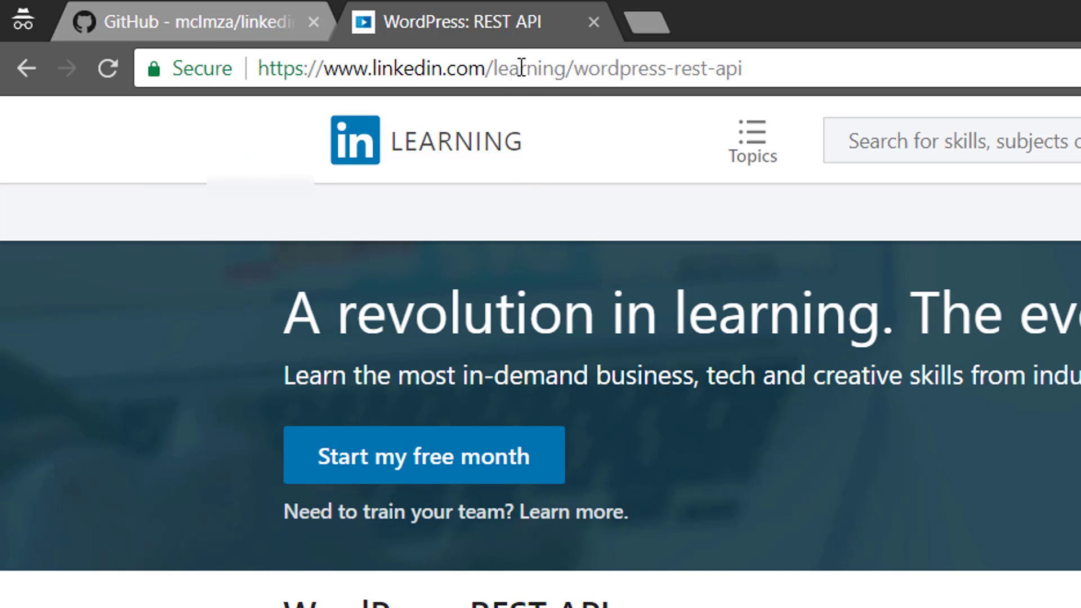
left_click_drag(577, 70, 747, 70)
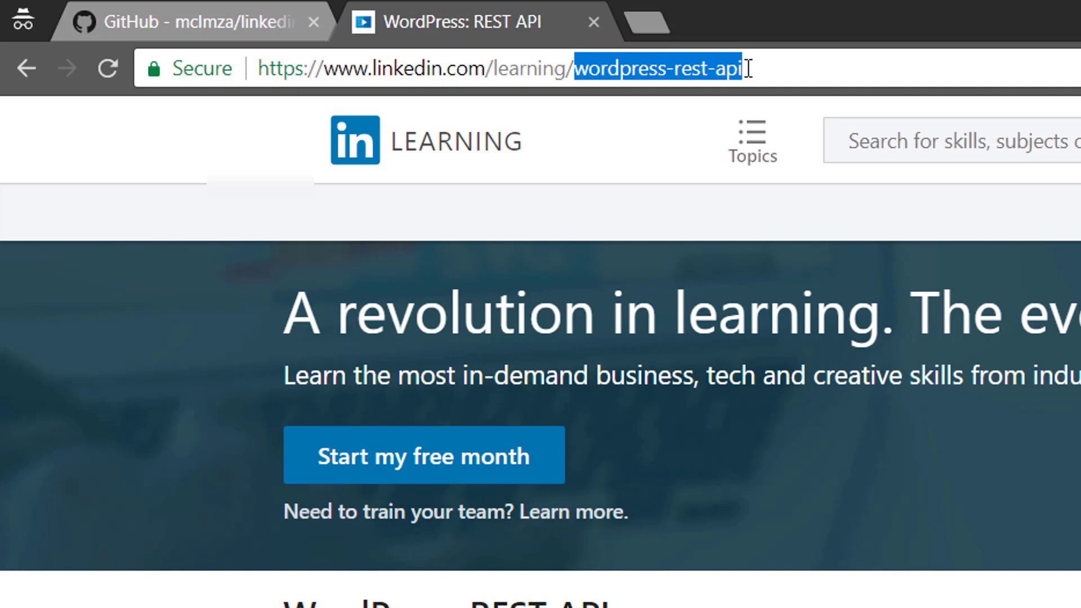
Save config.py and run 'python lld.py' in PowerShell to download the course.
key("alt+Tab")
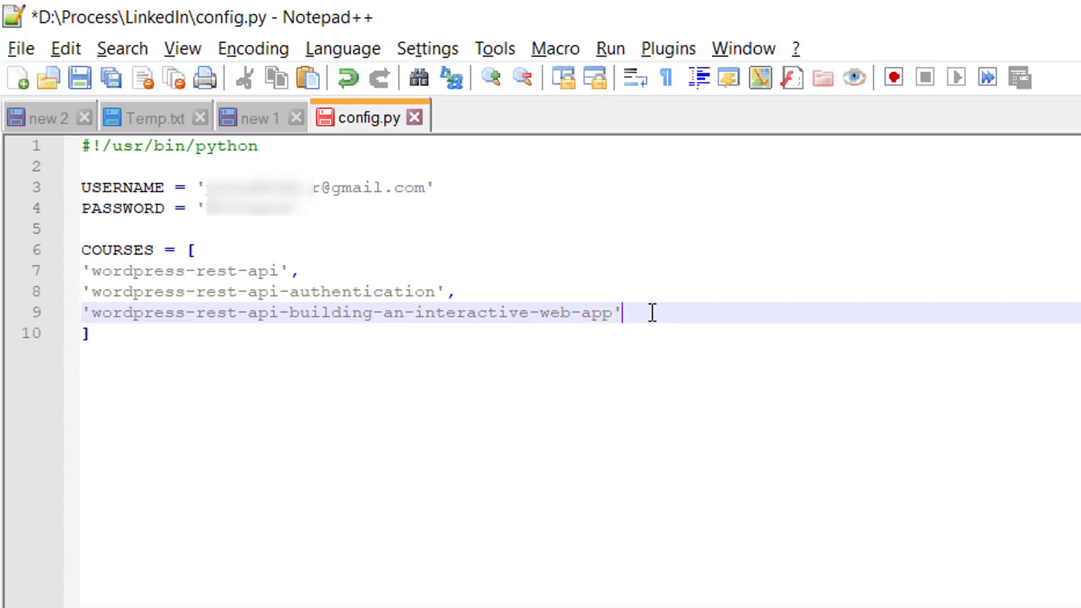
key("ctrl+s")
key("alt+Tab")
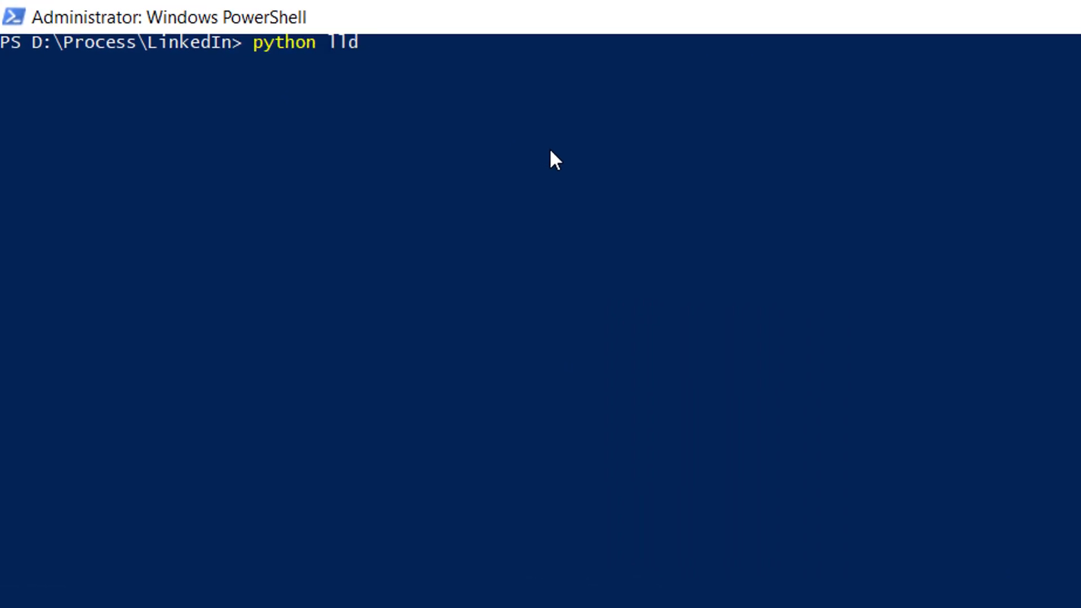
type(".py")
key("Return")
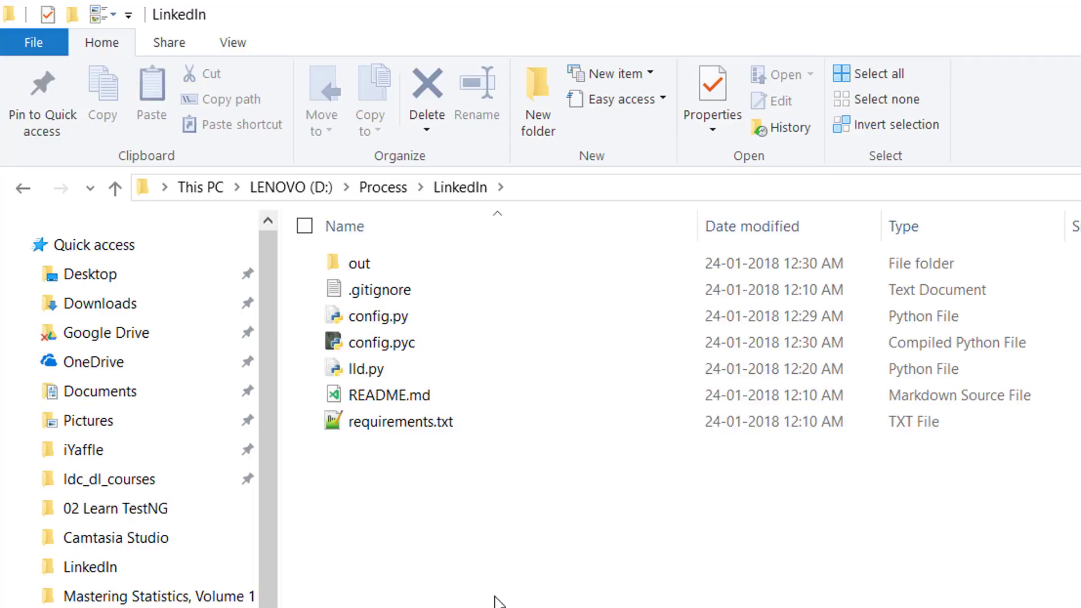
Open out > WordPress REST API, check chapter 1, then open '2 Explore the WordPress REST API'.
double_click(411, 264)
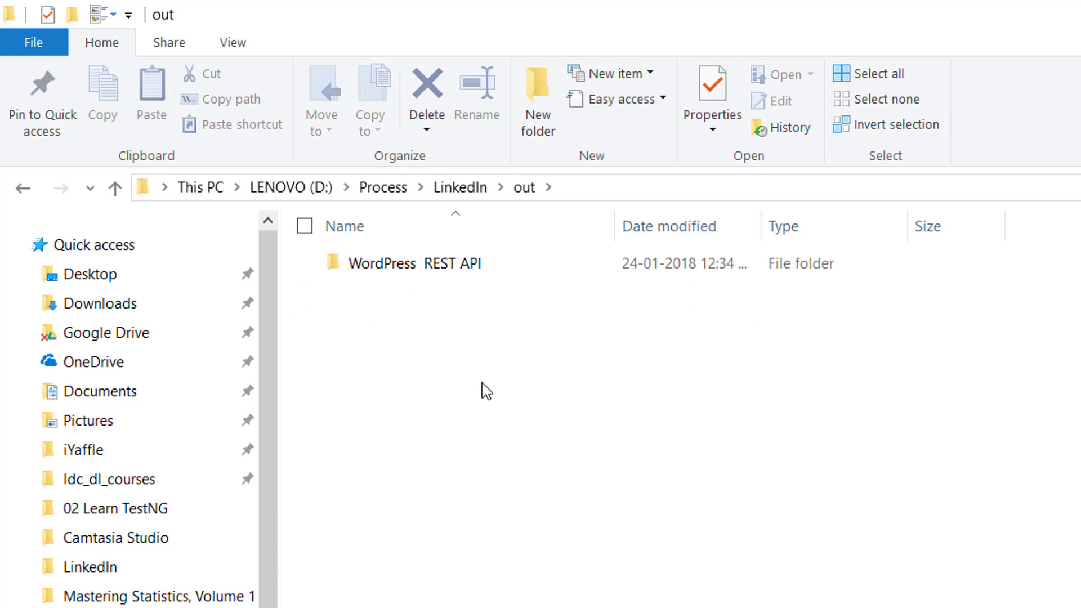
double_click(437, 265)
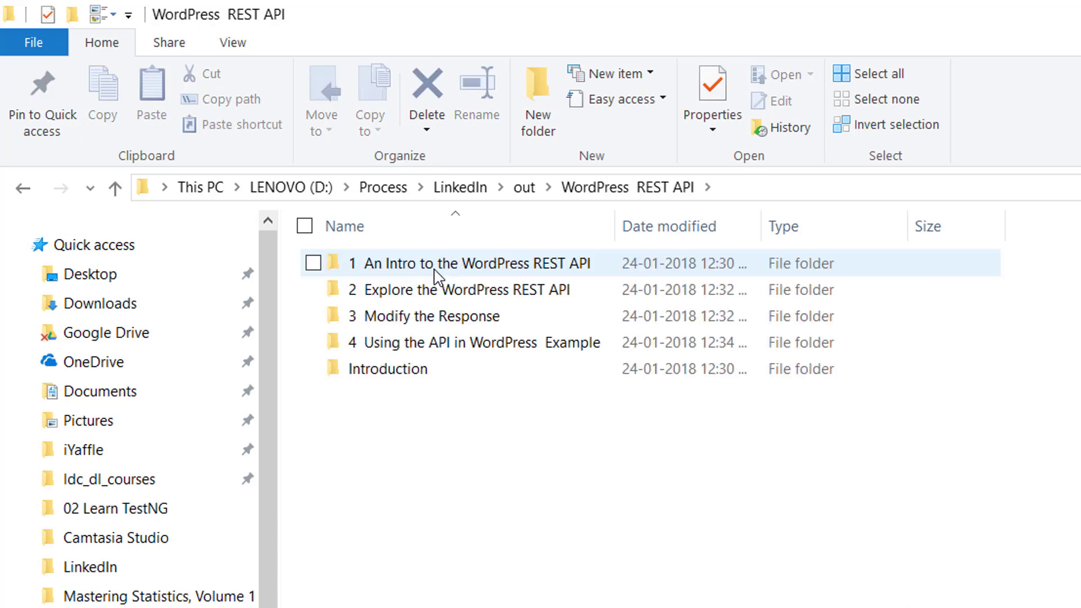
double_click(438, 264)
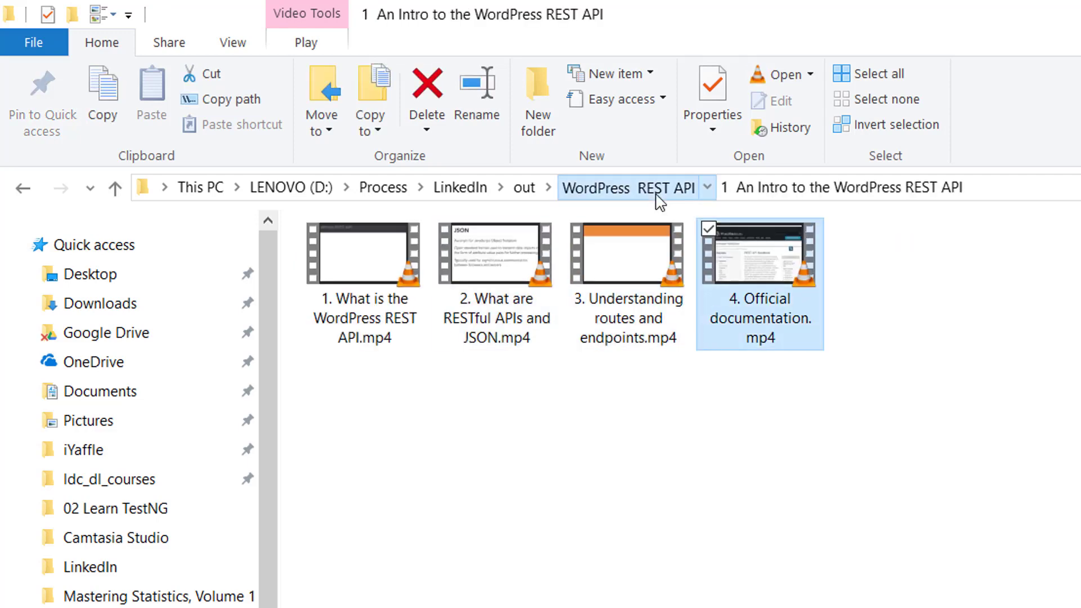
left_click(642, 187)
double_click(448, 290)
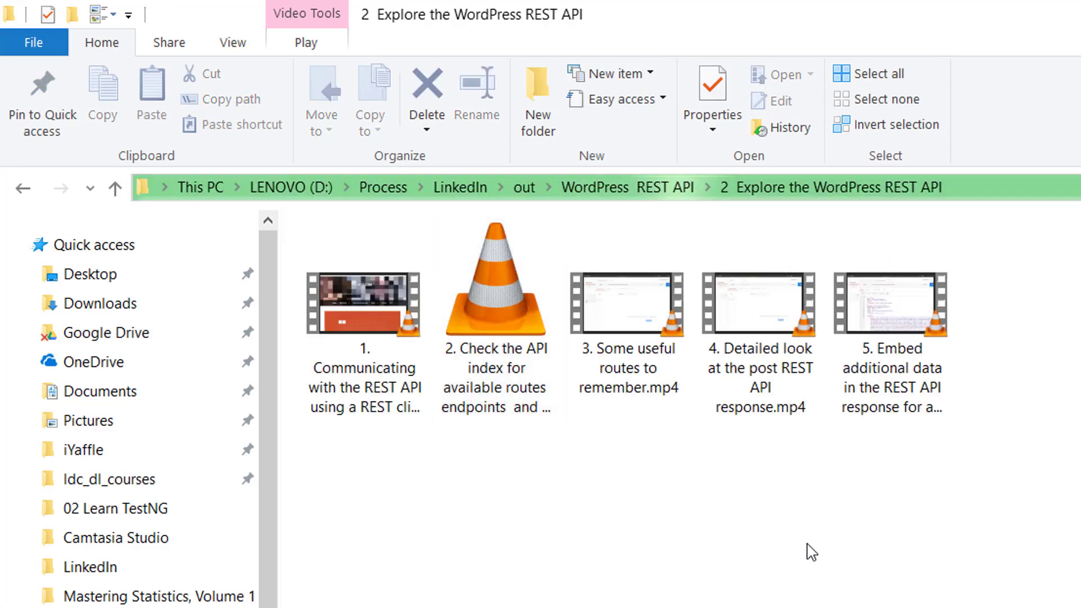